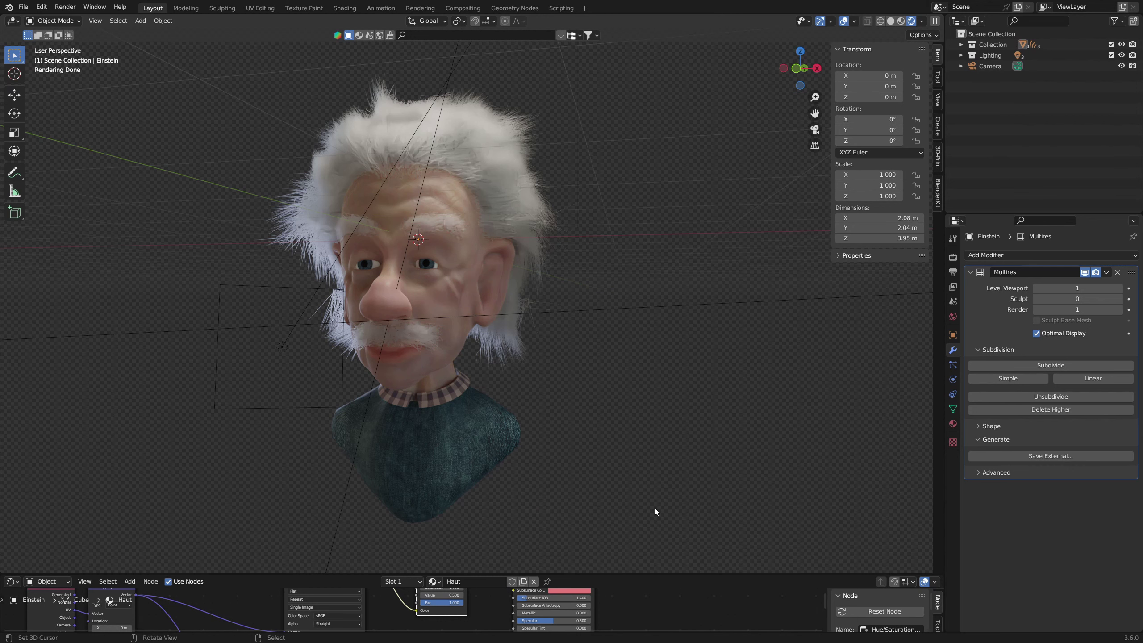
Raise the Einstein bust's Multires Sculpt level from 0 to 1.
middle_click_drag(654, 507, 643, 463)
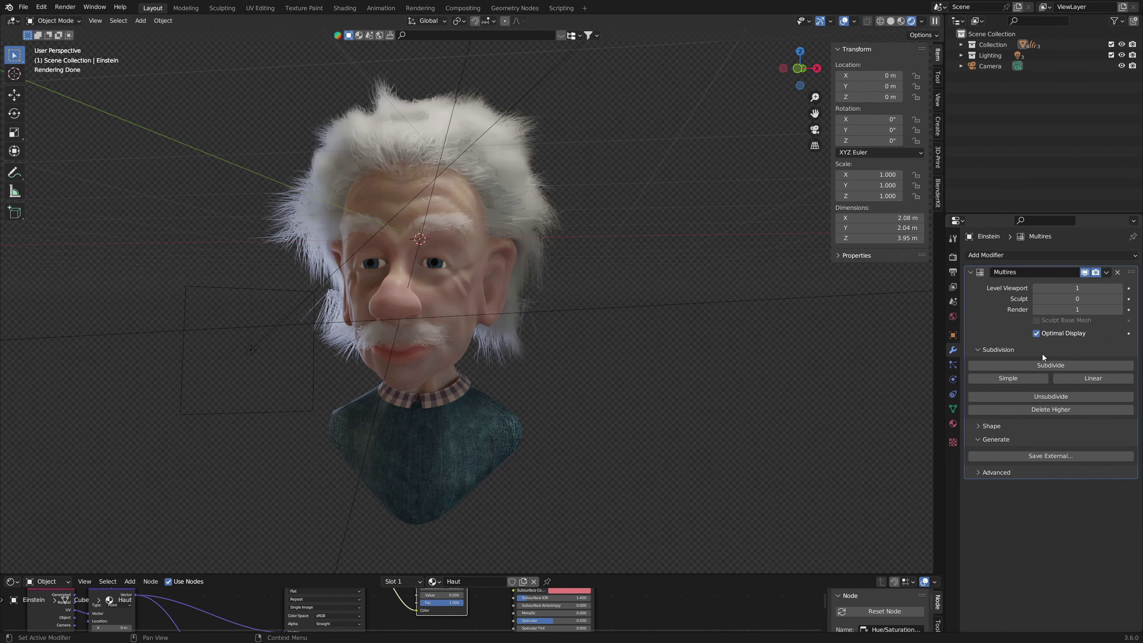
left_click_drag(1030, 298, 1042, 293)
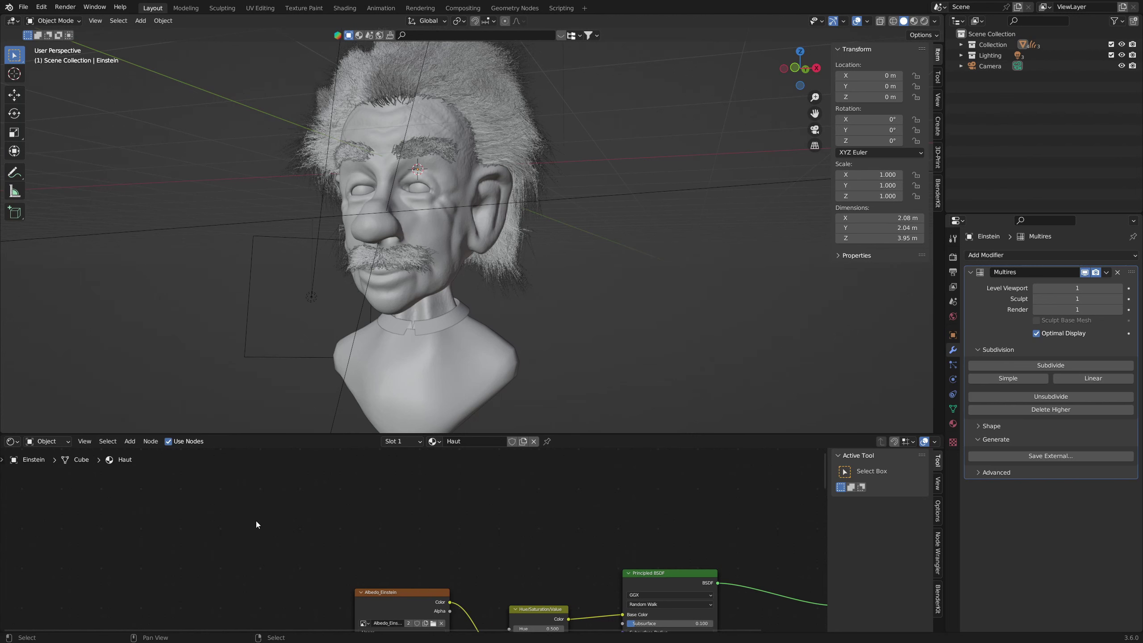
Add an Image Texture node to the Haut material, load the Untitled image, and reselect the bust.
key("shift+a")
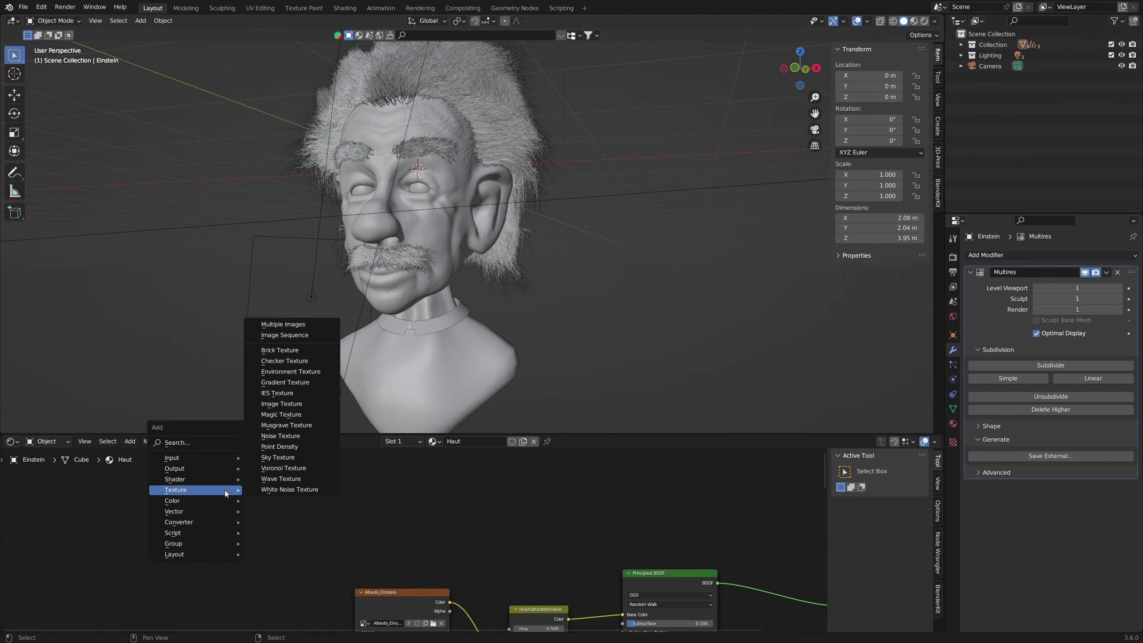
left_click(278, 404)
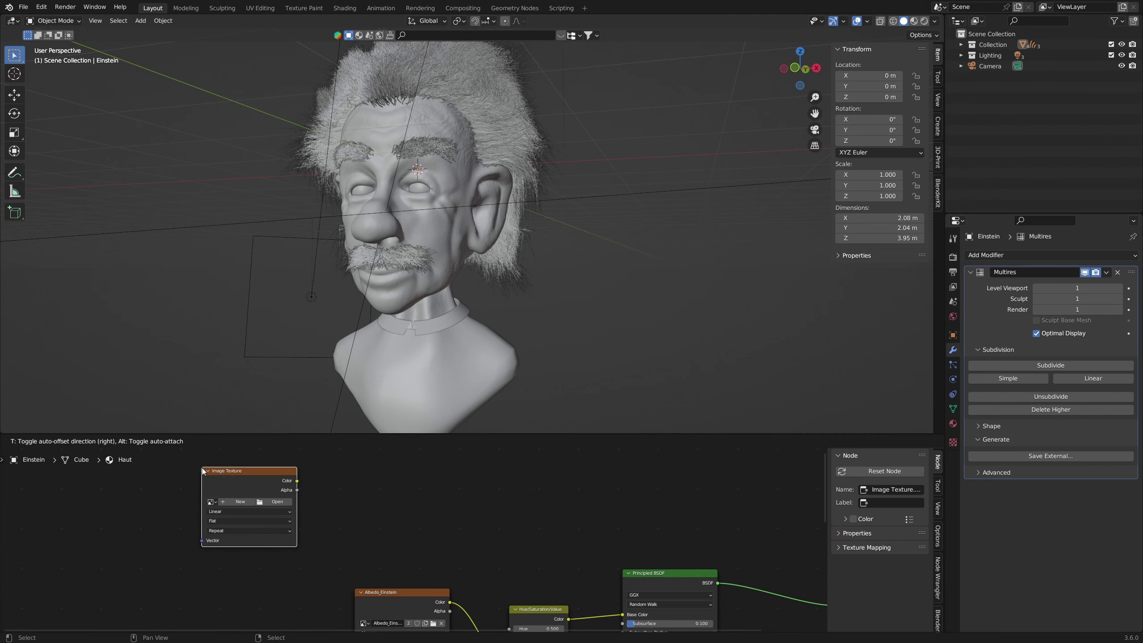
left_click(202, 468)
left_click(211, 501)
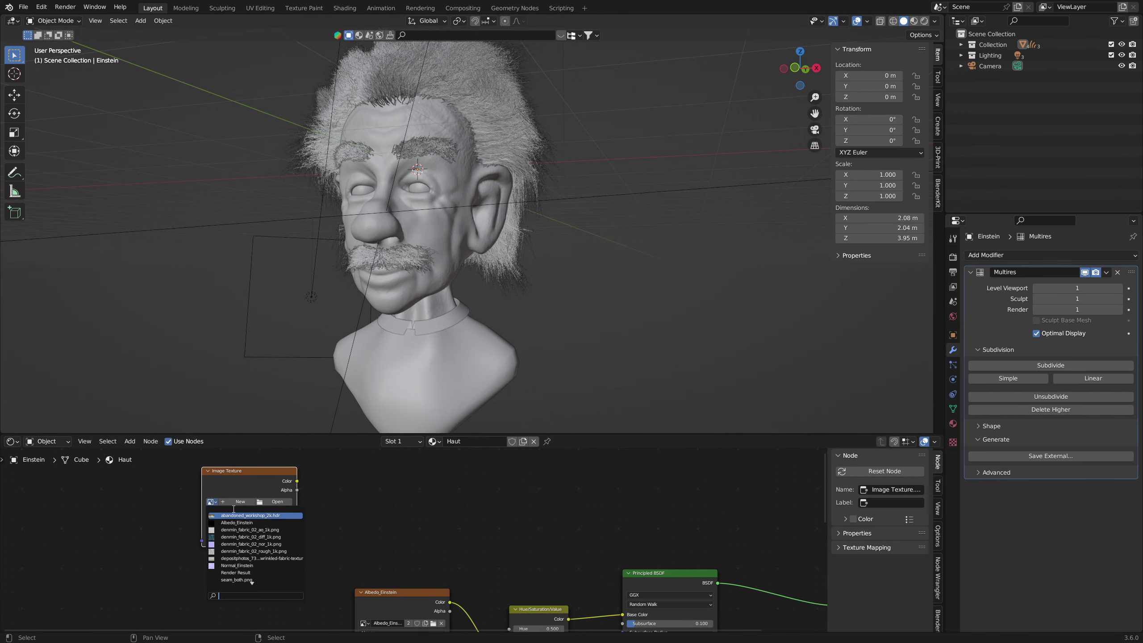
scroll(260, 542, "down", 4)
scroll(261, 542, "down", 8)
scroll(260, 540, "down", 3)
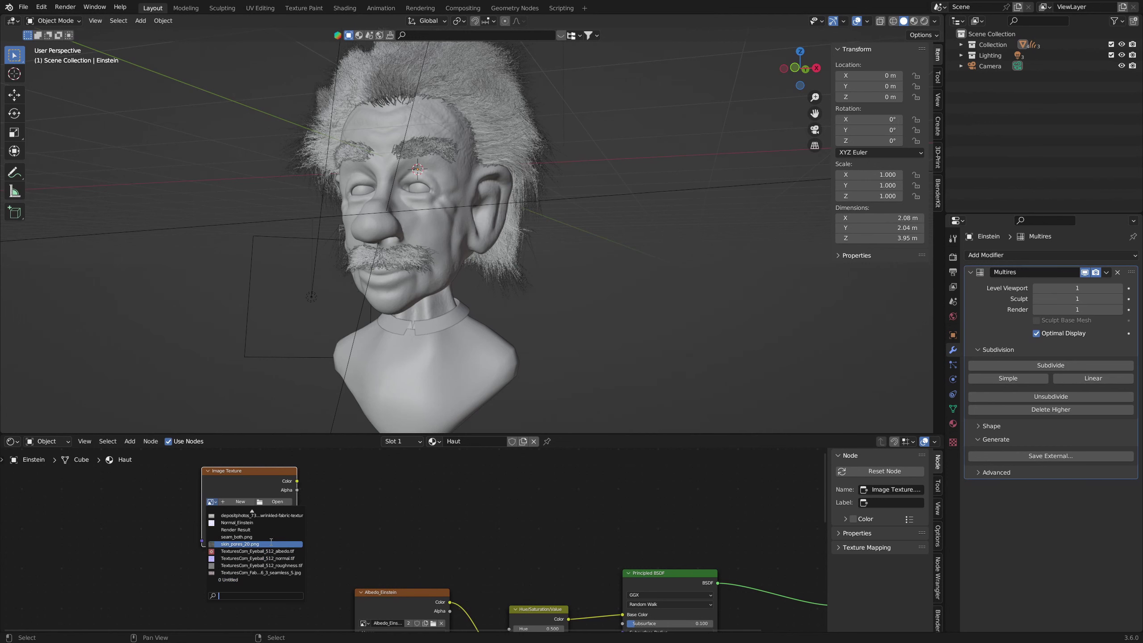
left_click(240, 580)
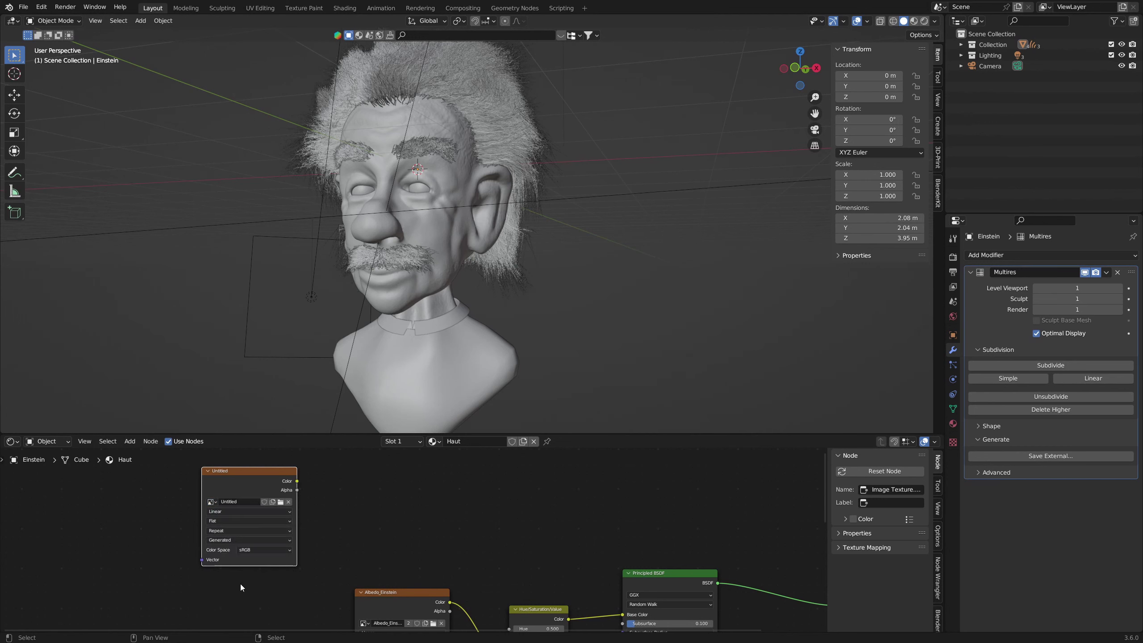
left_click(437, 223)
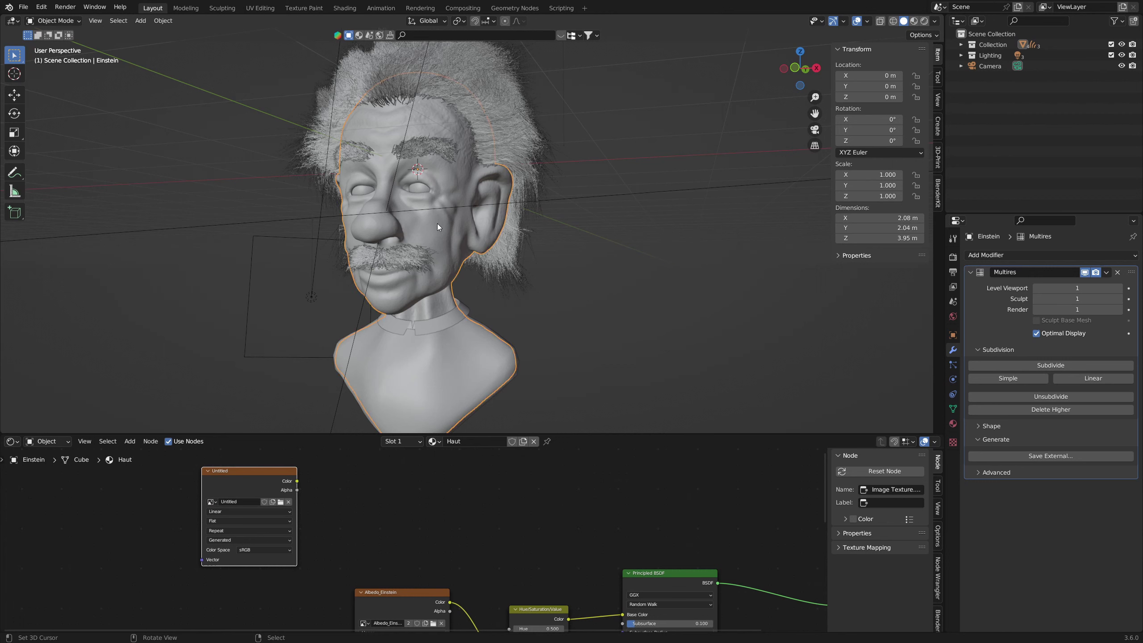
In the Render properties Bake panel, bake from Multires with Bake Type Normals.
left_click(953, 256)
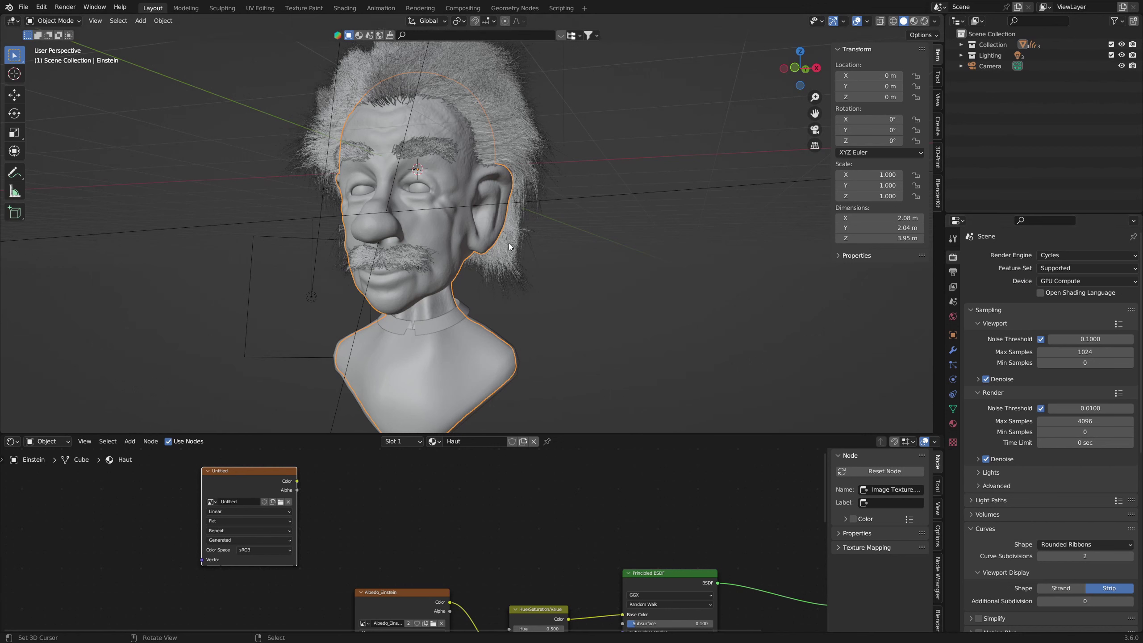
scroll(1011, 409, "down", 5)
scroll(1009, 410, "down", 3)
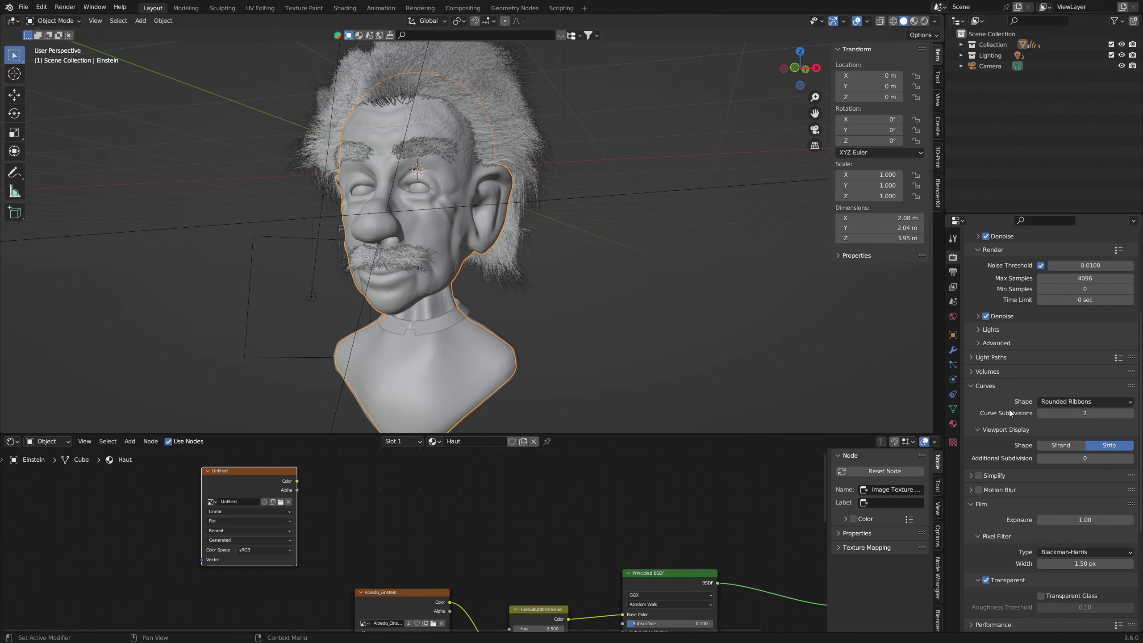
scroll(1009, 410, "down", 5)
scroll(1009, 410, "down", 4)
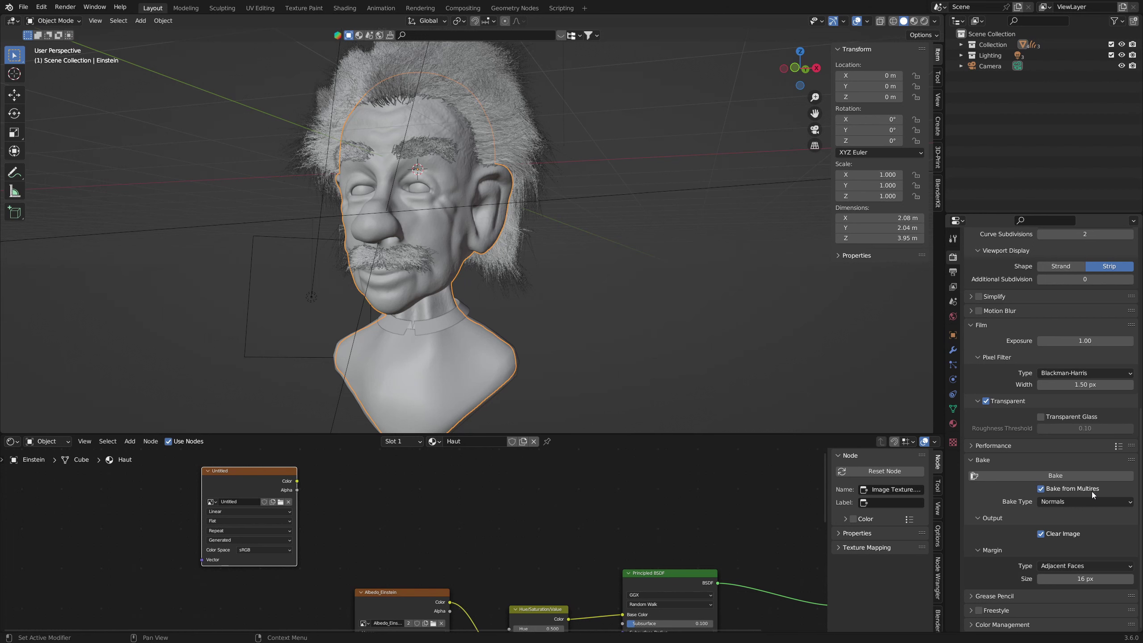
left_click(1020, 477)
Turn the node editor into an Image Editor showing the Untitled normal map, zoomed and panned.
left_click(12, 441)
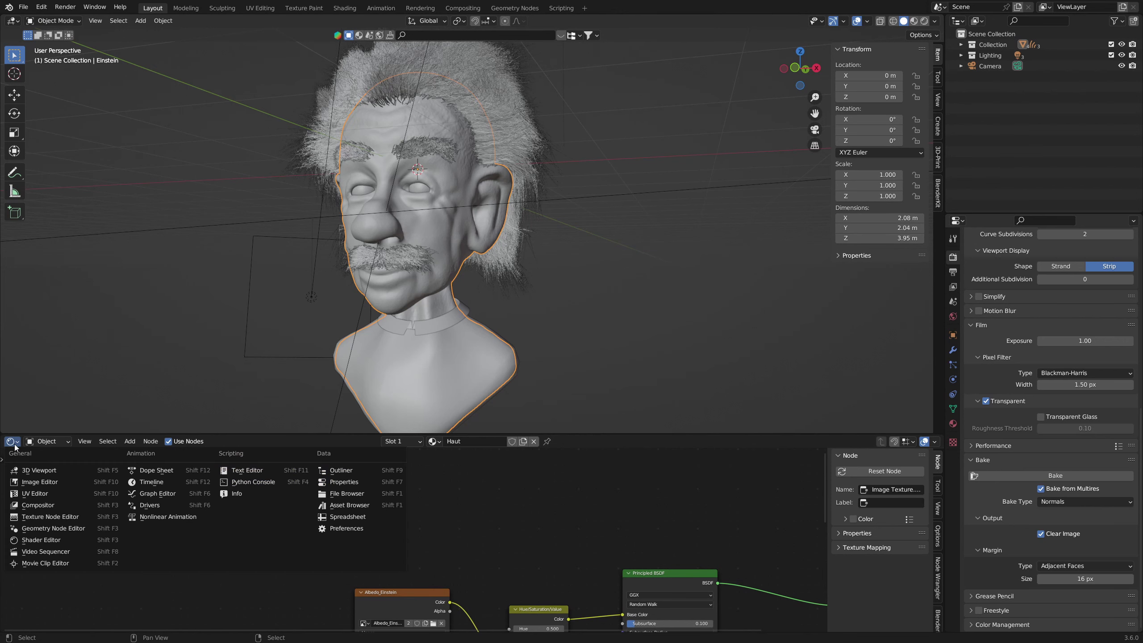
left_click(37, 481)
left_click(390, 443)
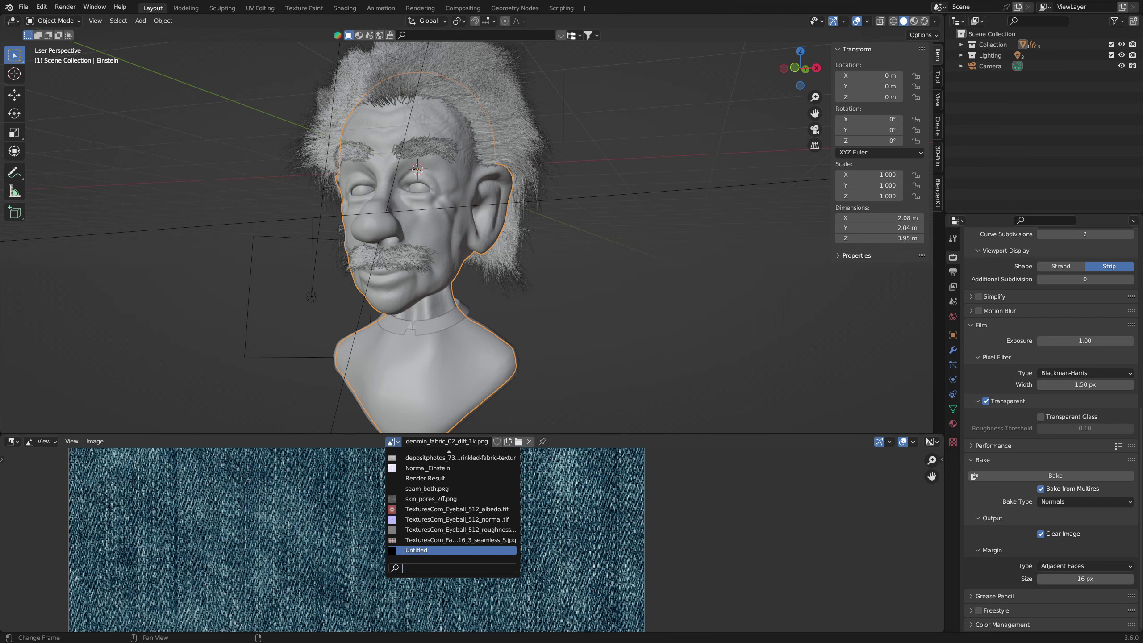
left_click(420, 549)
scroll(450, 534, "down", 4)
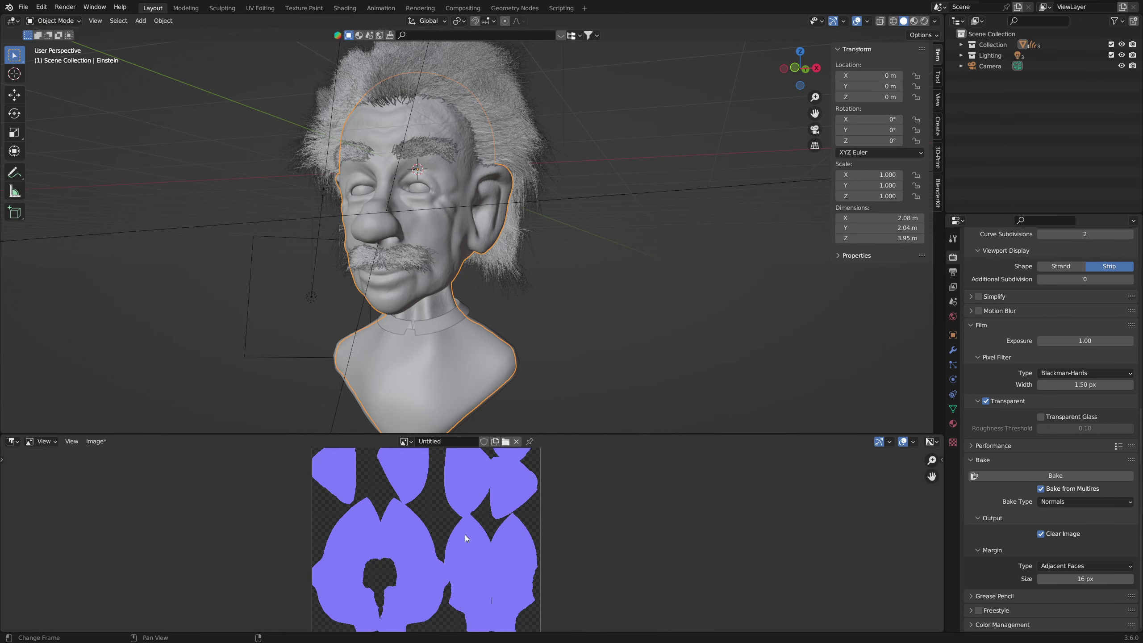
scroll(497, 538, "down", 1)
scroll(494, 540, "up", 1)
scroll(494, 539, "up", 3)
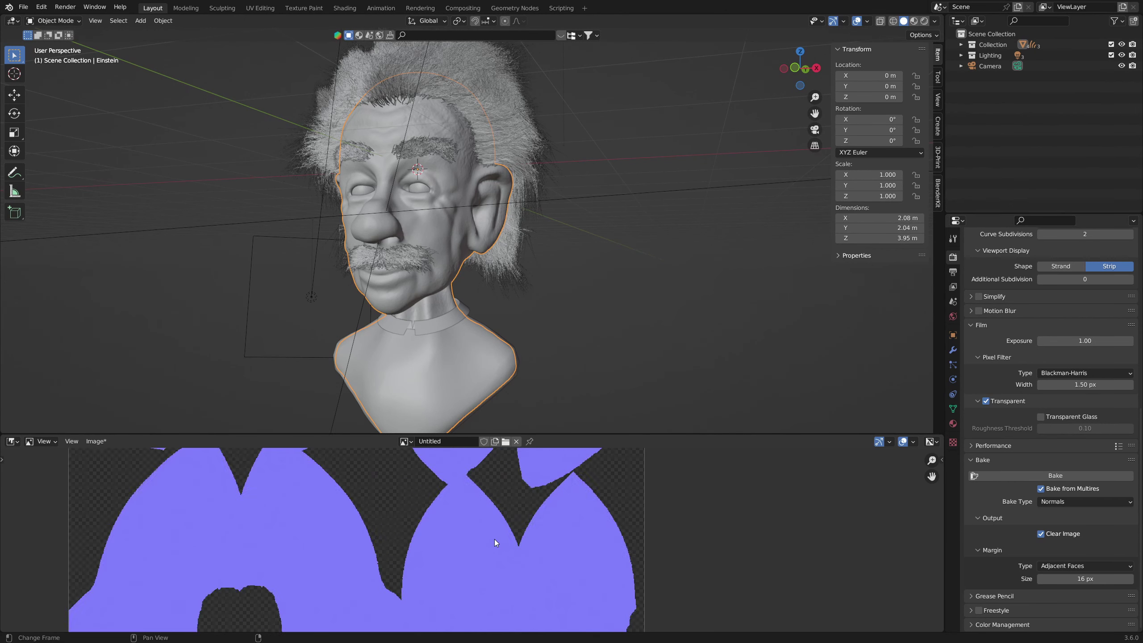
scroll(495, 539, "up", 2)
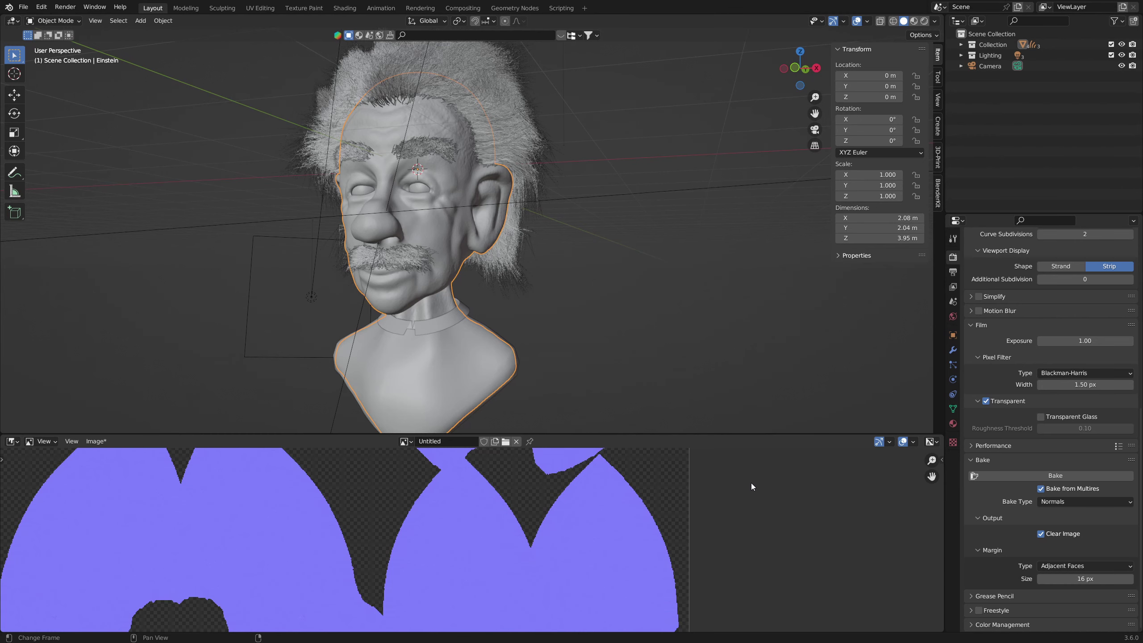
middle_click_drag(751, 483, 749, 590)
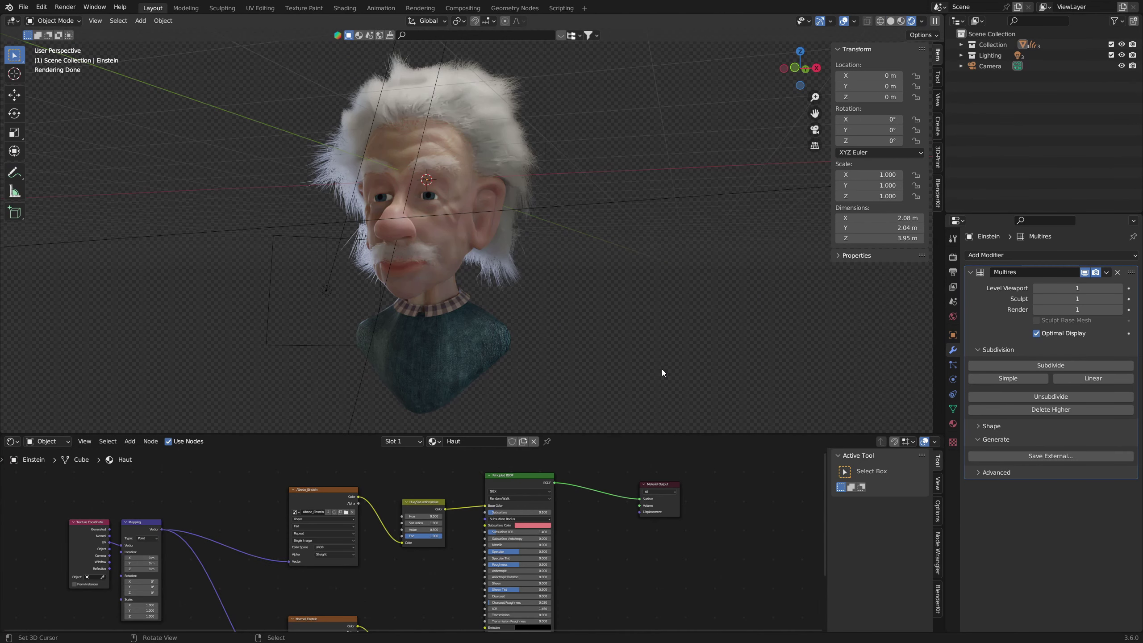